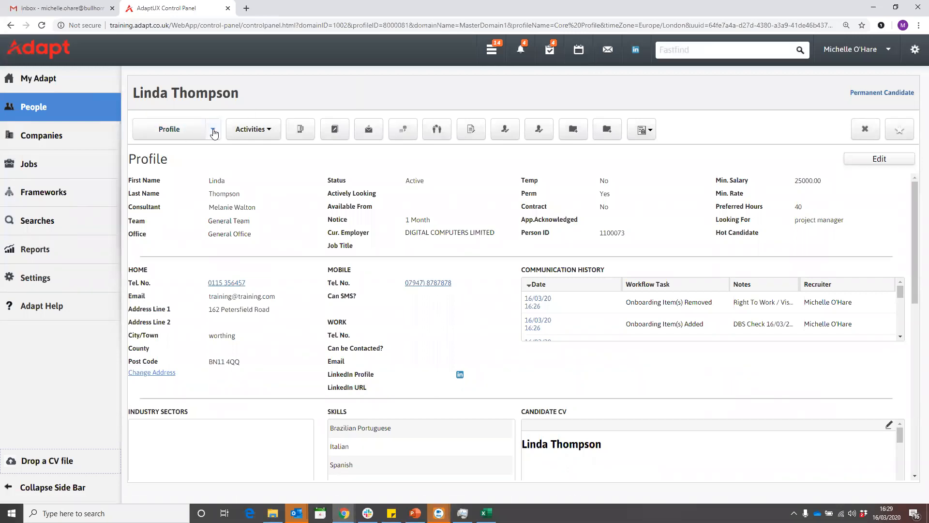
- Open the Compliance & Onboarding page of the candidate's record
{"action": "left_click", "coordinate": [213, 129]}
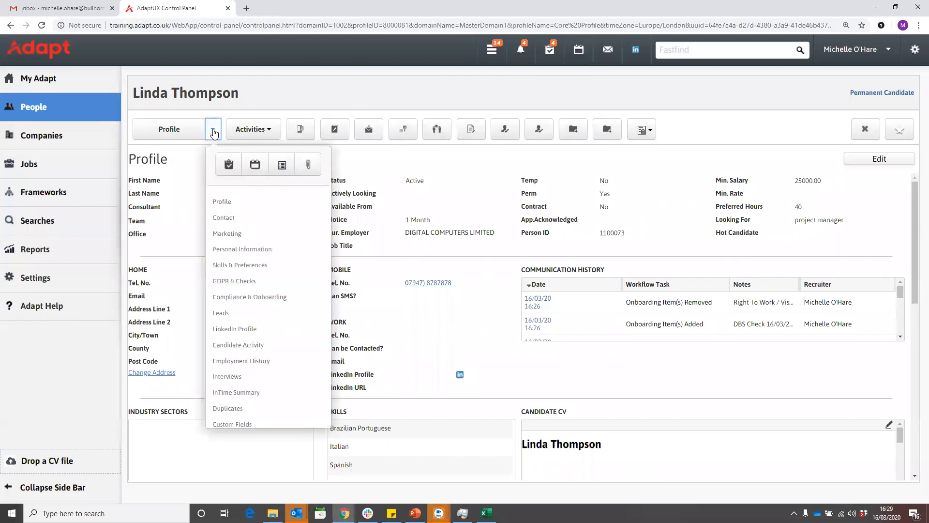
{"action": "left_click", "coordinate": [265, 301]}
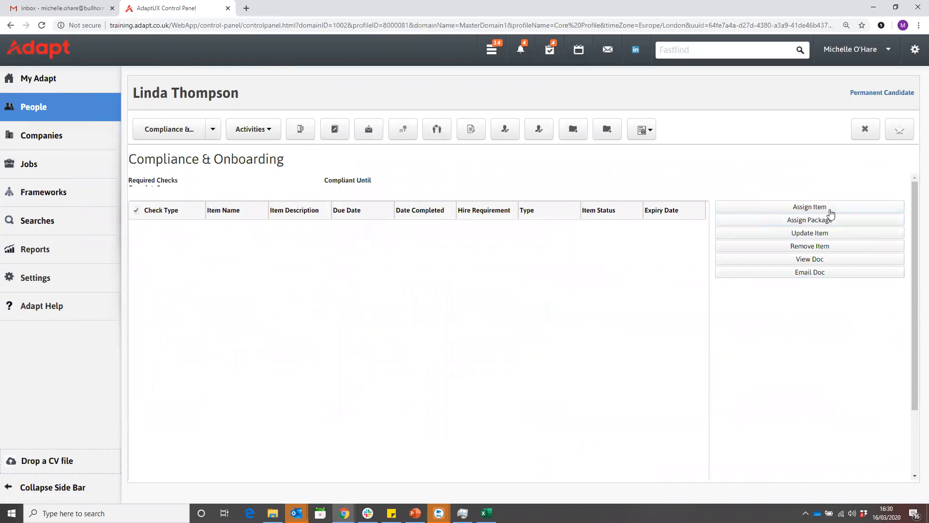
{"action": "left_click", "coordinate": [825, 208]}
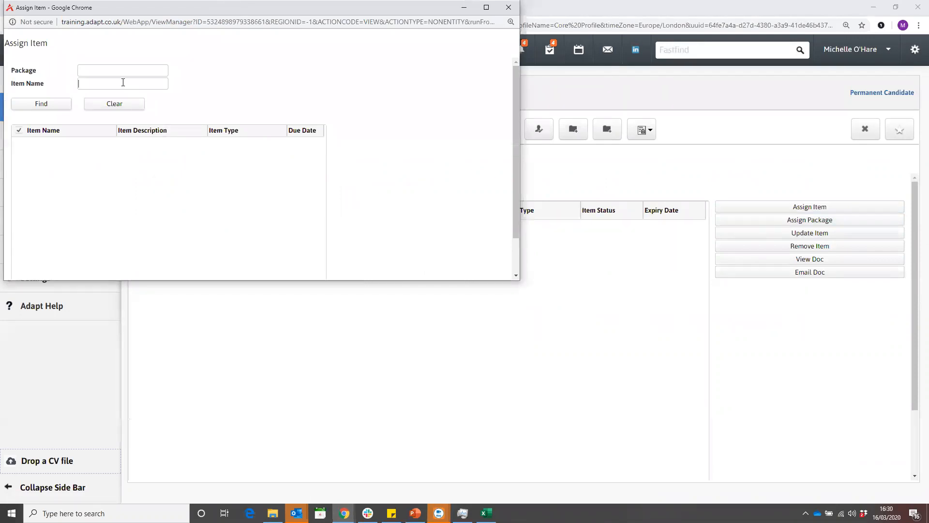
{"action": "left_click", "coordinate": [52, 107]}
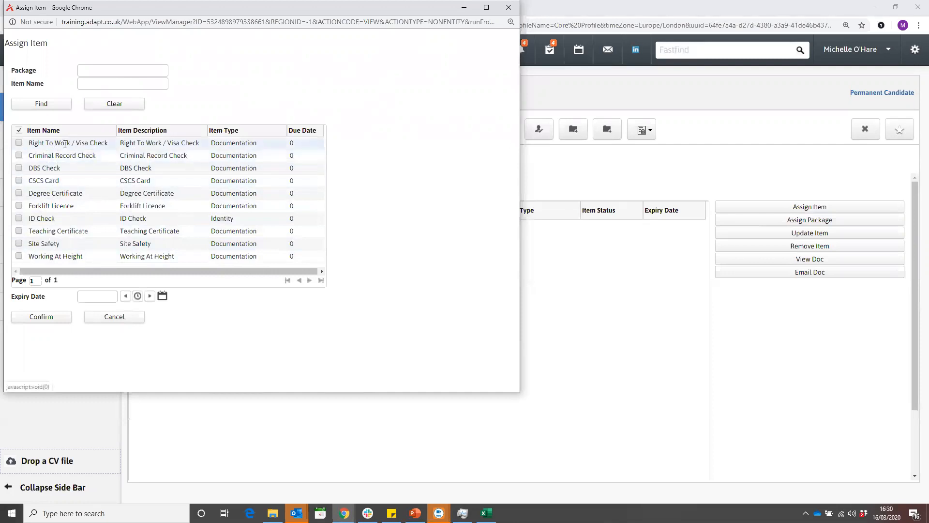
{"action": "left_click", "coordinate": [19, 142]}
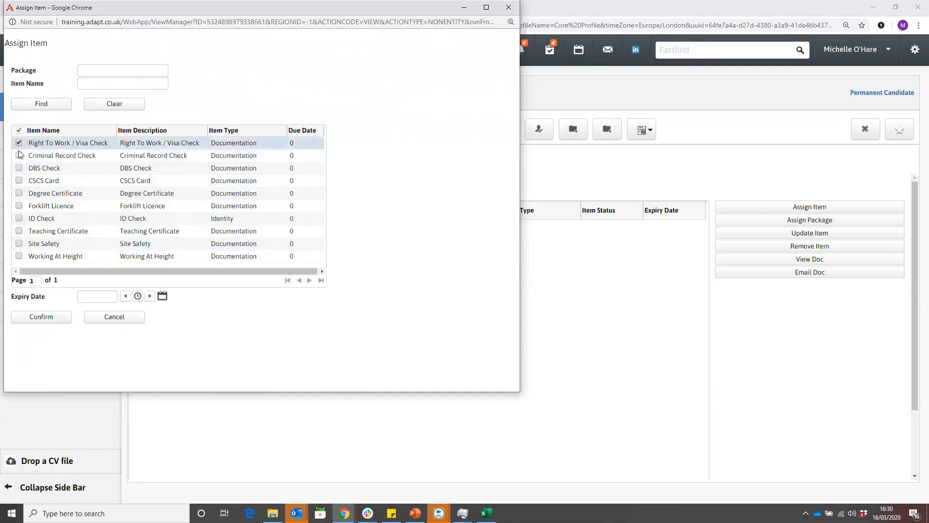
{"action": "left_click", "coordinate": [19, 156]}
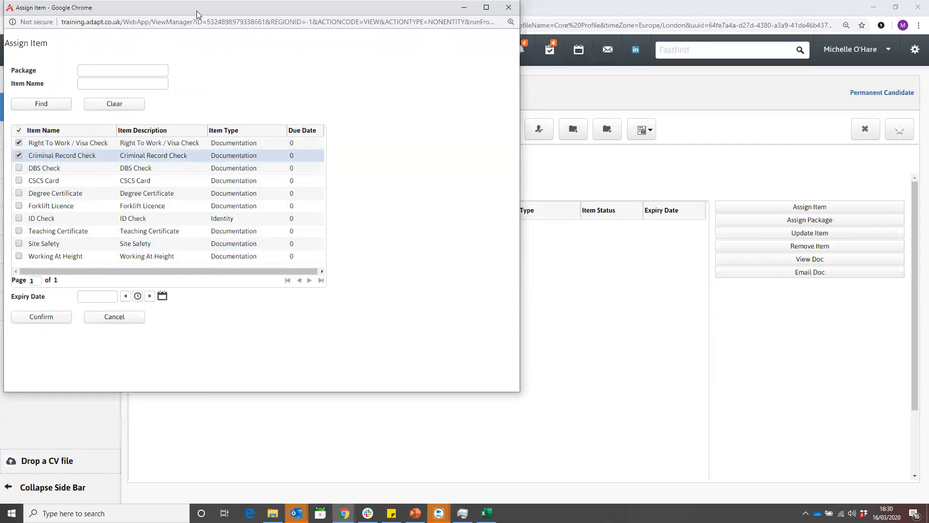
{"action": "left_click_drag", "start_coordinate": [197, 10], "coordinate": [205, 44]}
{"action": "left_click", "coordinate": [517, 42]}
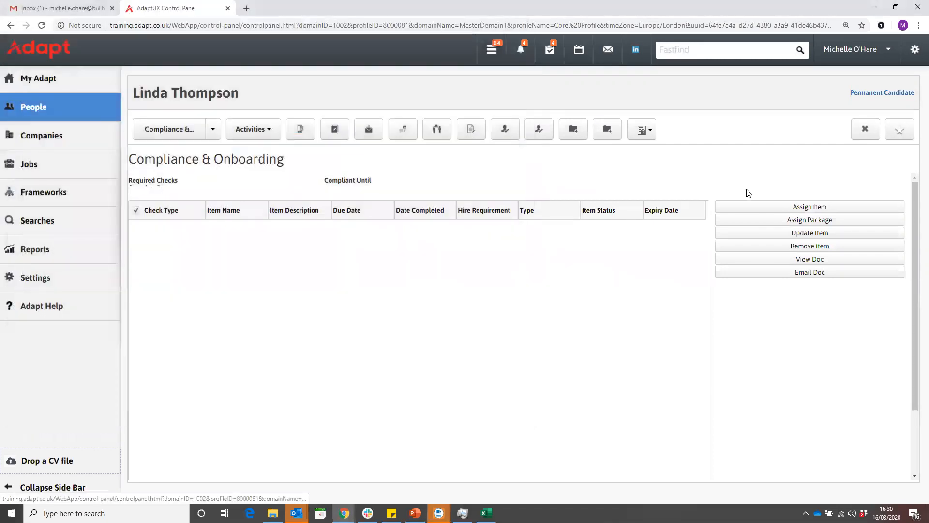
- Find the Agency Standard package and assign it to the candidate's onboarding checks
{"action": "left_click", "coordinate": [803, 223]}
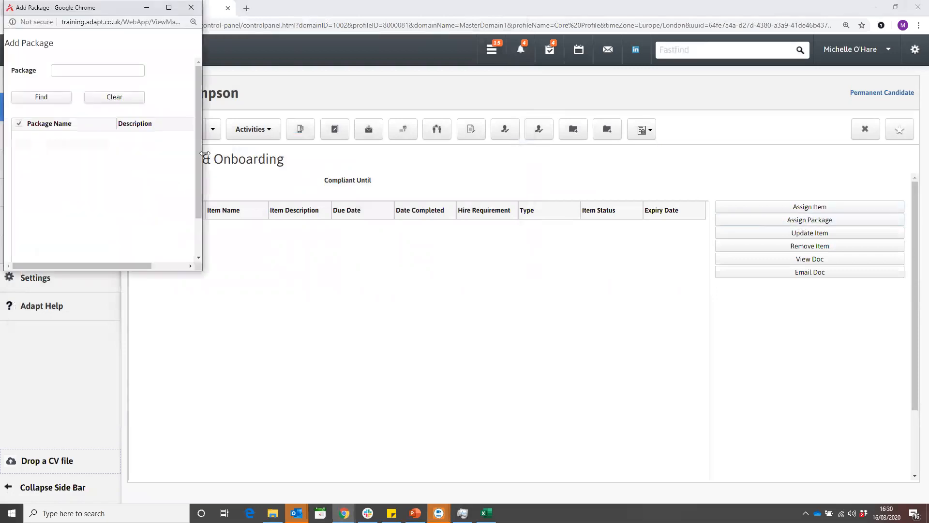
{"action": "left_click", "coordinate": [55, 96]}
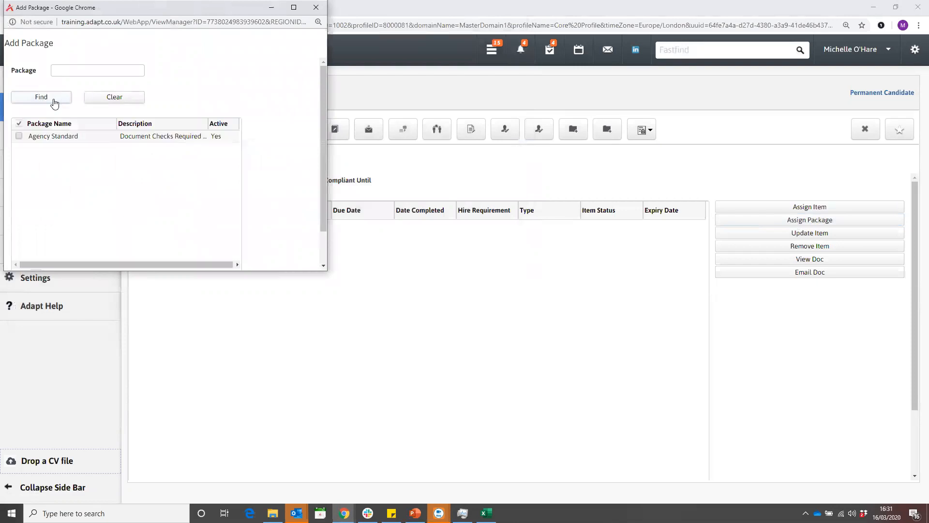
{"action": "left_click", "coordinate": [19, 136]}
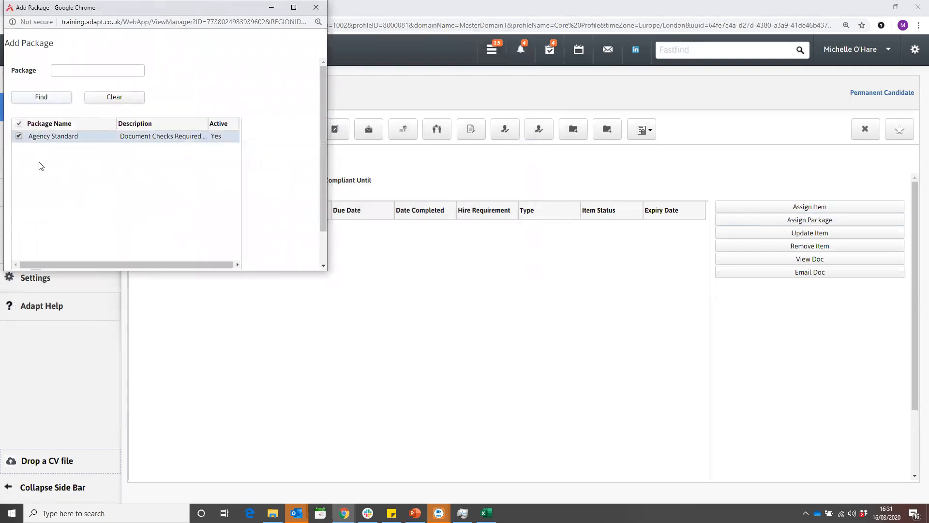
{"action": "scroll", "coordinate": [51, 170], "scroll_direction": "down", "scroll_amount": 1}
{"action": "left_click", "coordinate": [42, 264]}
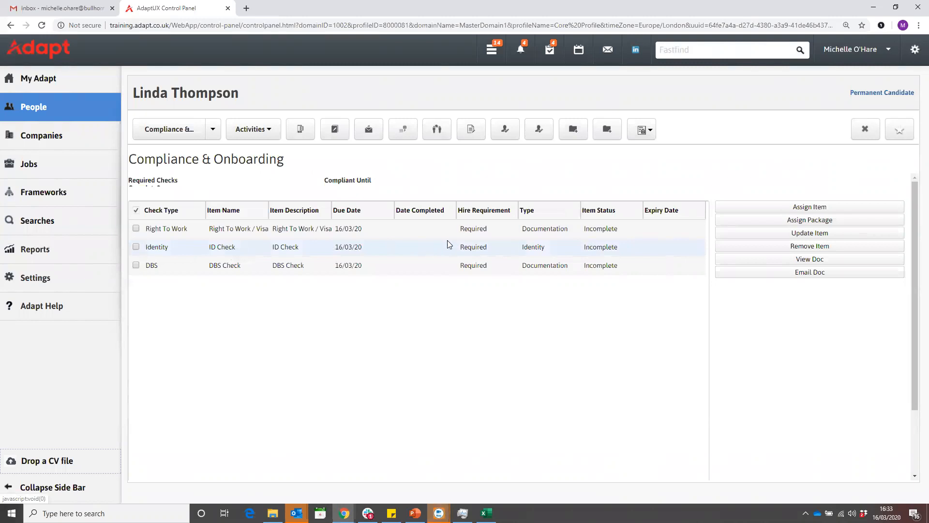
- Examine the ID Check item's summary, document library access and editable notes, and return to the candidate's compliance list
{"action": "left_click", "coordinate": [600, 249]}
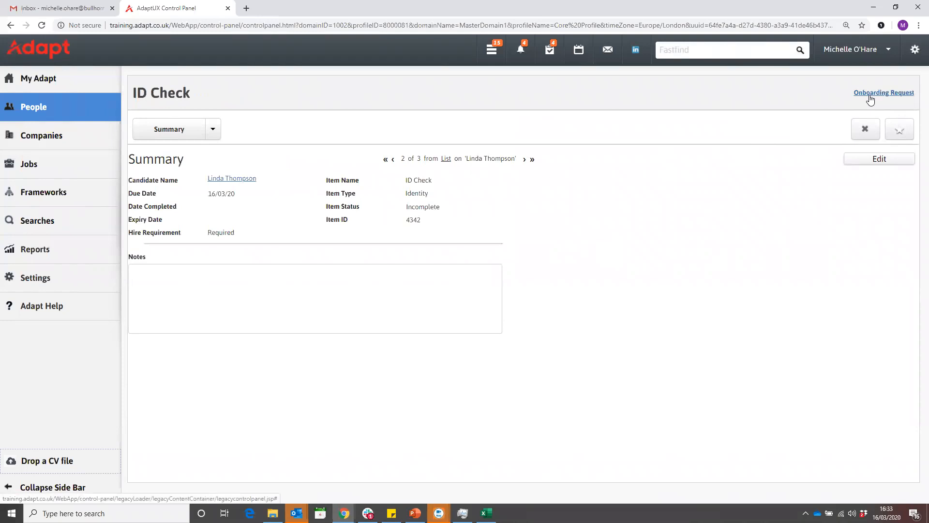
{"action": "left_click", "coordinate": [213, 129]}
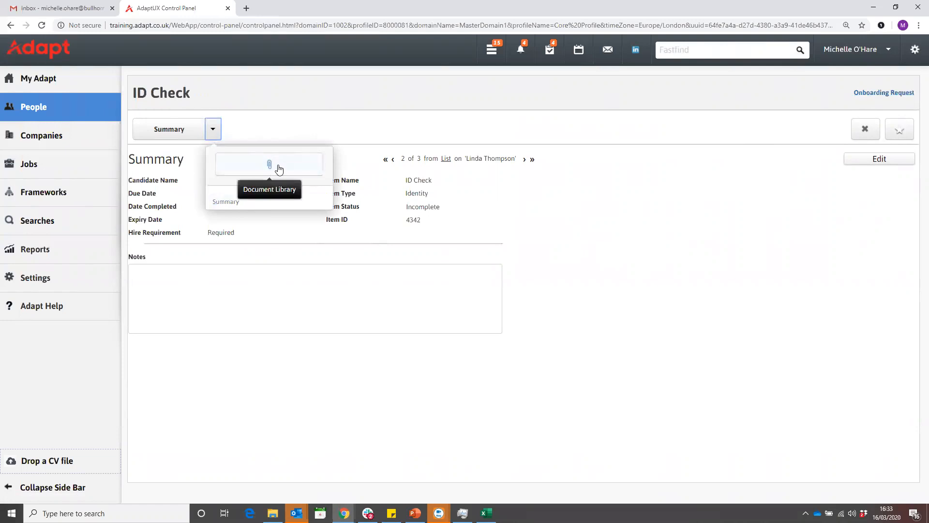
{"action": "left_click", "coordinate": [864, 131]}
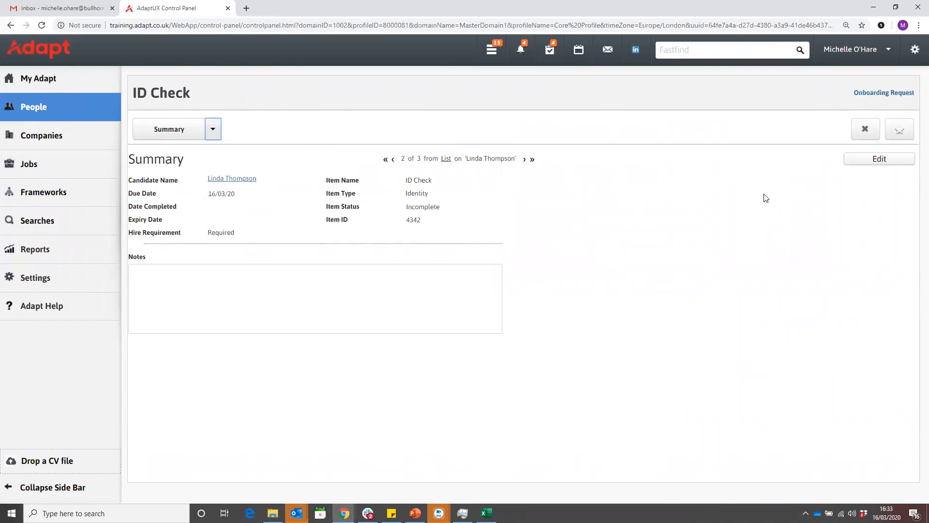
{"action": "left_click", "coordinate": [876, 160]}
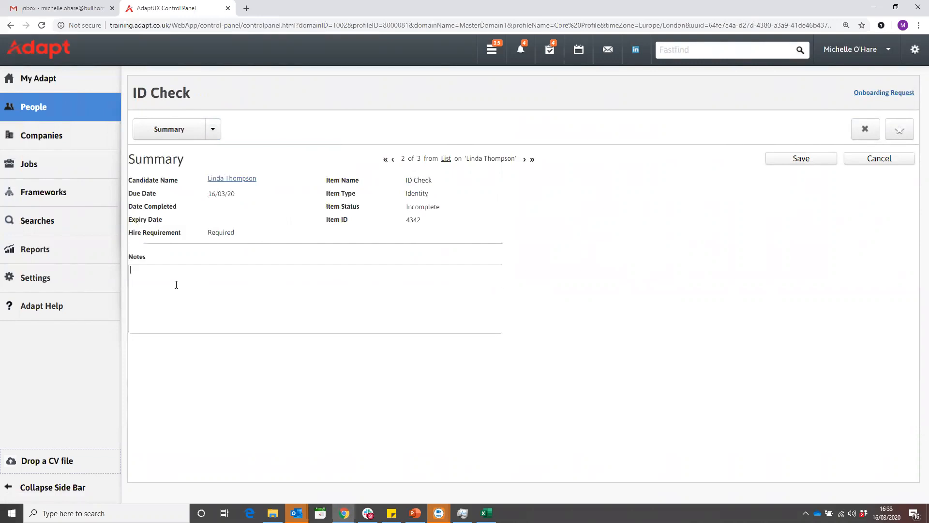
{"action": "left_click", "coordinate": [818, 163]}
{"action": "left_click", "coordinate": [865, 129]}
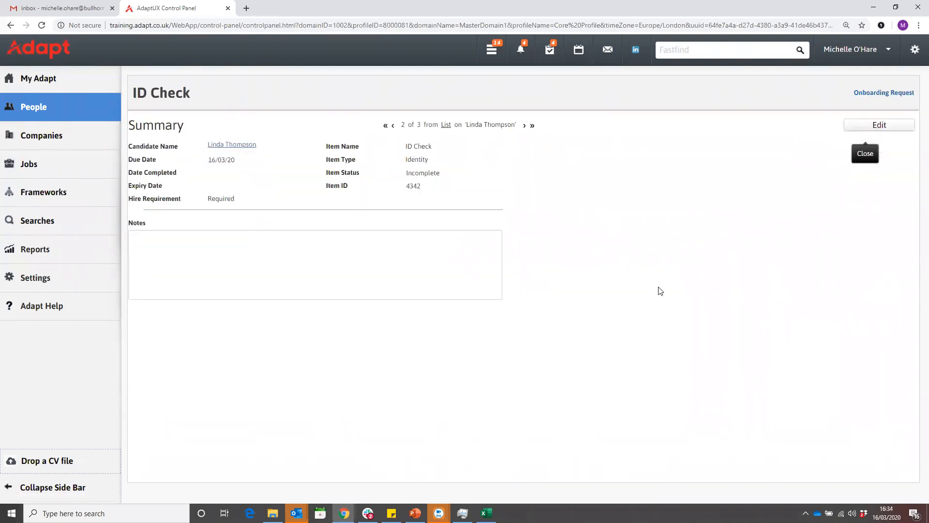
{"action": "left_click", "coordinate": [12, 25]}
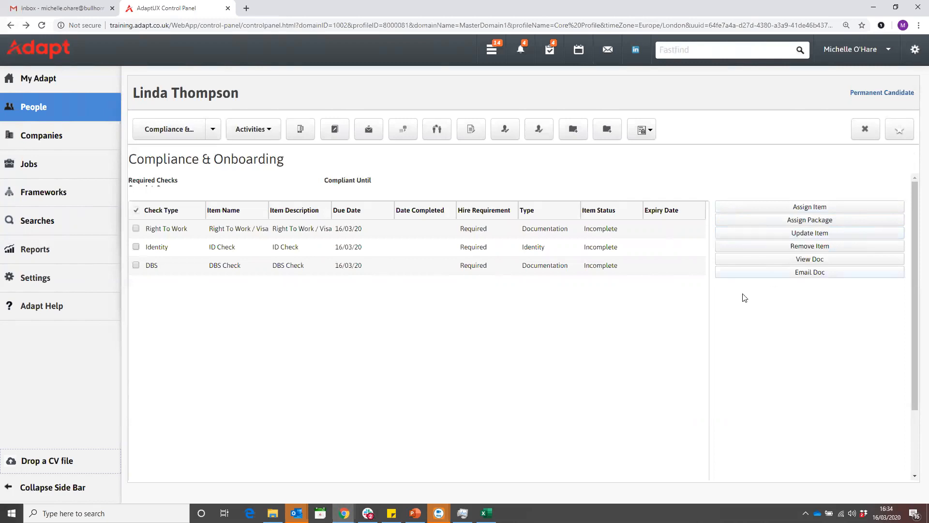
- Select the Identity check for updating and set its status to Complete
{"action": "left_click", "coordinate": [136, 246]}
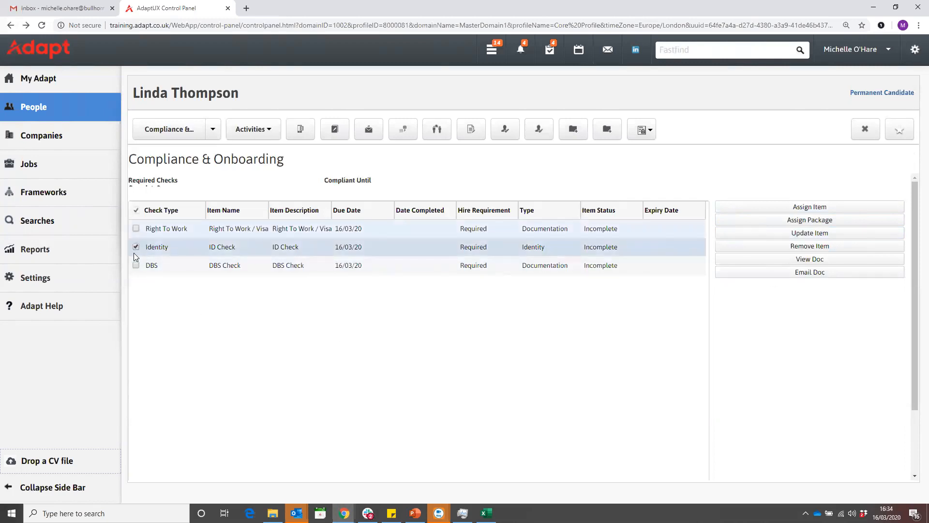
{"action": "left_click", "coordinate": [803, 240]}
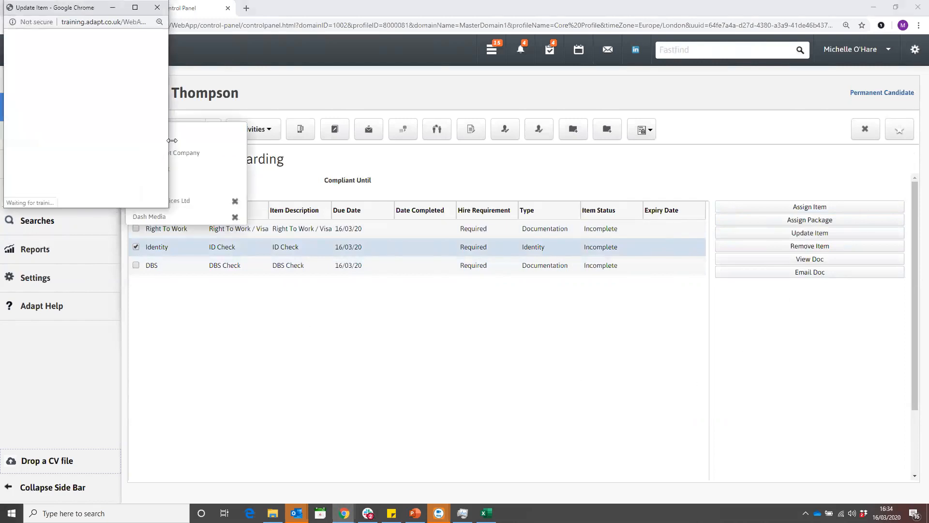
{"action": "left_click_drag", "start_coordinate": [172, 140], "coordinate": [328, 141]}
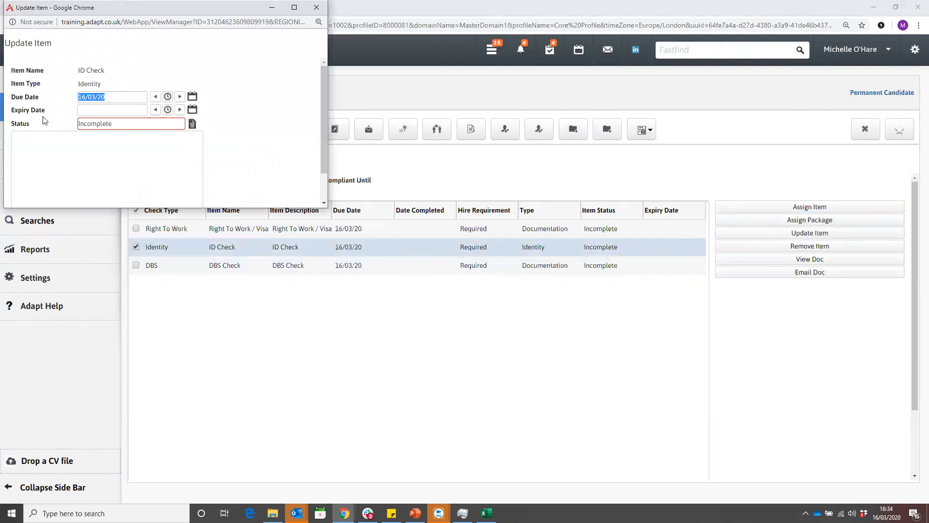
{"action": "left_click", "coordinate": [192, 124]}
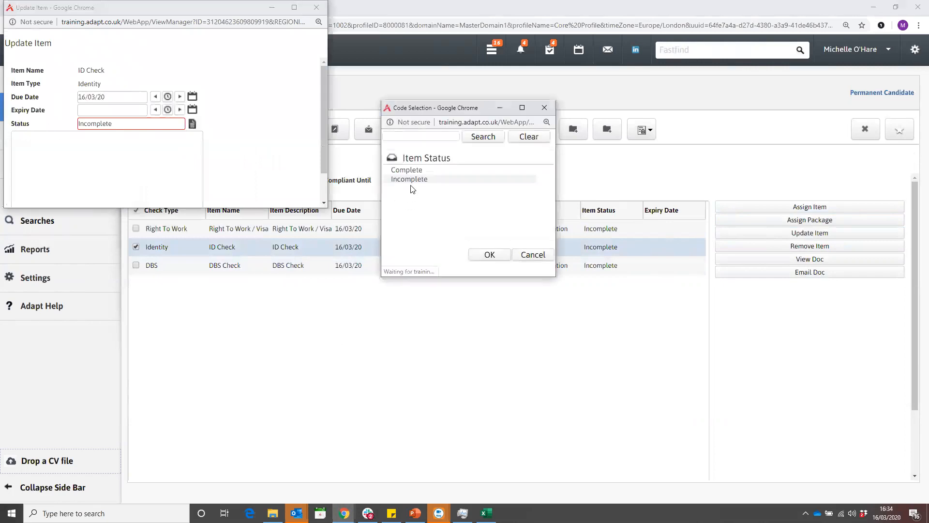
{"action": "double_click", "coordinate": [406, 170]}
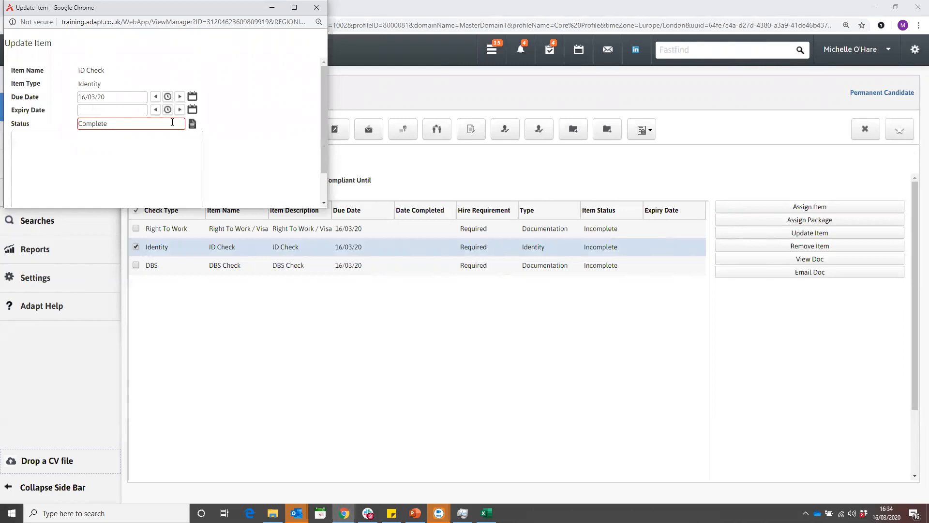
- Set the ID Check's expiry date to 18/03/26 and confirm the item update
{"action": "left_click", "coordinate": [195, 110]}
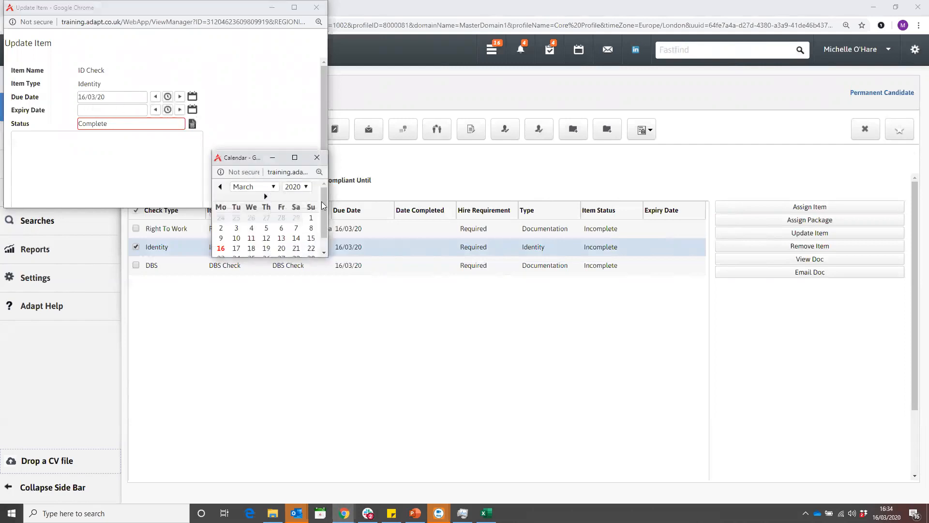
{"action": "left_click", "coordinate": [311, 186]}
{"action": "scroll", "coordinate": [320, 218], "scroll_direction": "down", "scroll_amount": 3}
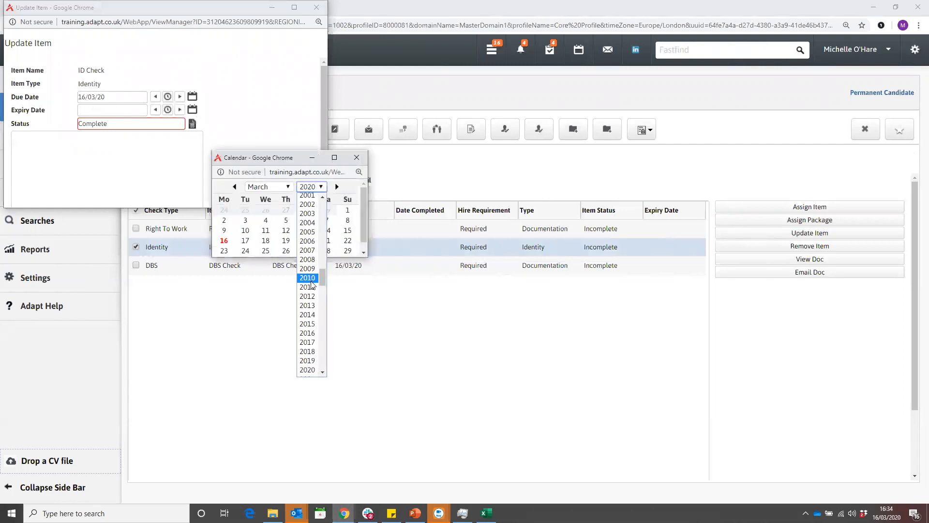
{"action": "left_click", "coordinate": [308, 333]}
{"action": "left_click", "coordinate": [266, 240]}
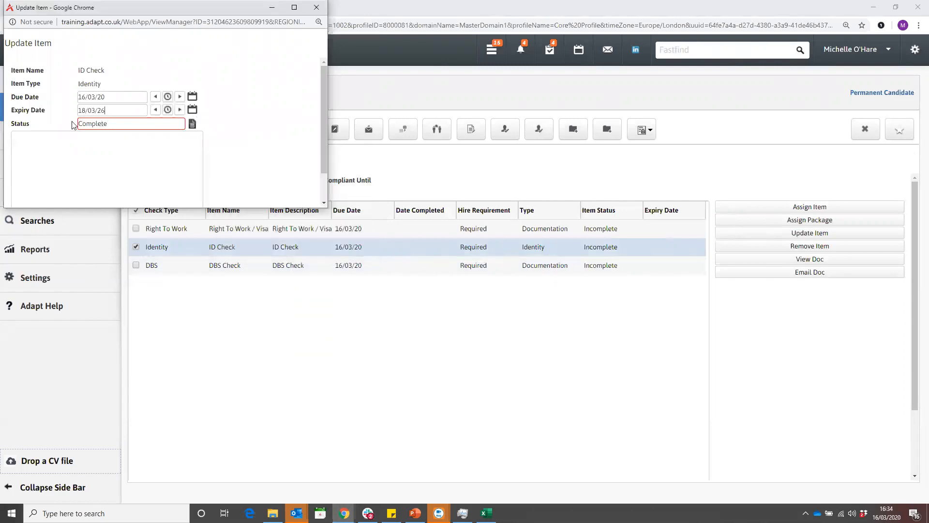
{"action": "scroll", "coordinate": [58, 181], "scroll_direction": "down", "scroll_amount": 1}
{"action": "left_click", "coordinate": [41, 200]}
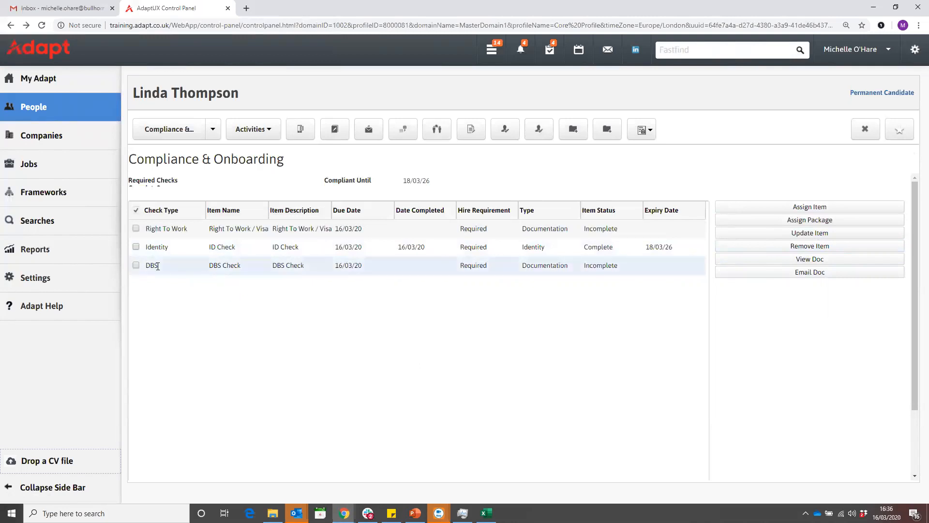
- Select the DBS check and view which compliance document is attached to it
{"action": "left_click", "coordinate": [136, 265]}
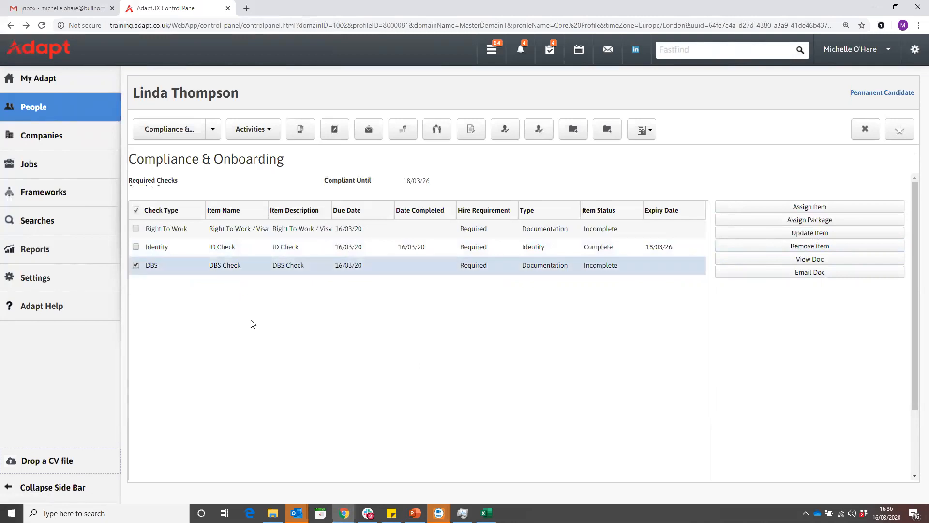
{"action": "left_click", "coordinate": [802, 262]}
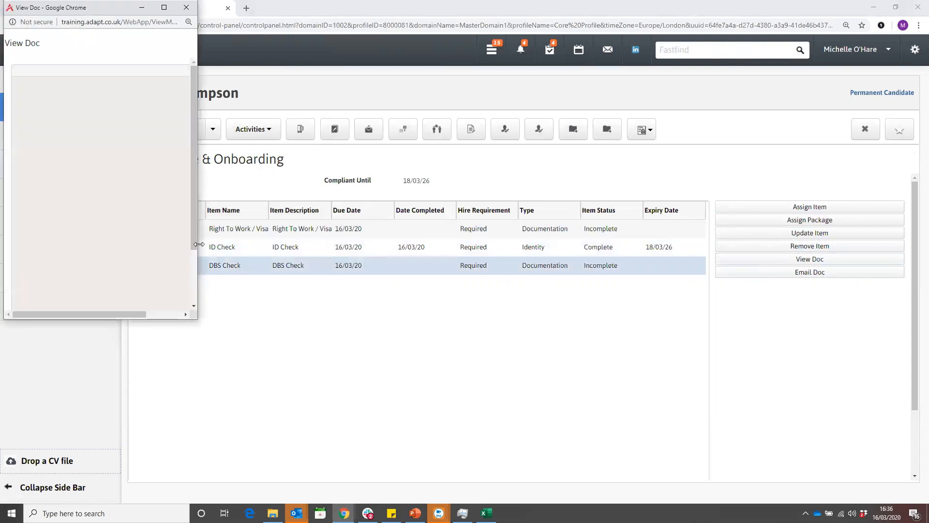
{"action": "left_click_drag", "start_coordinate": [199, 245], "coordinate": [327, 244]}
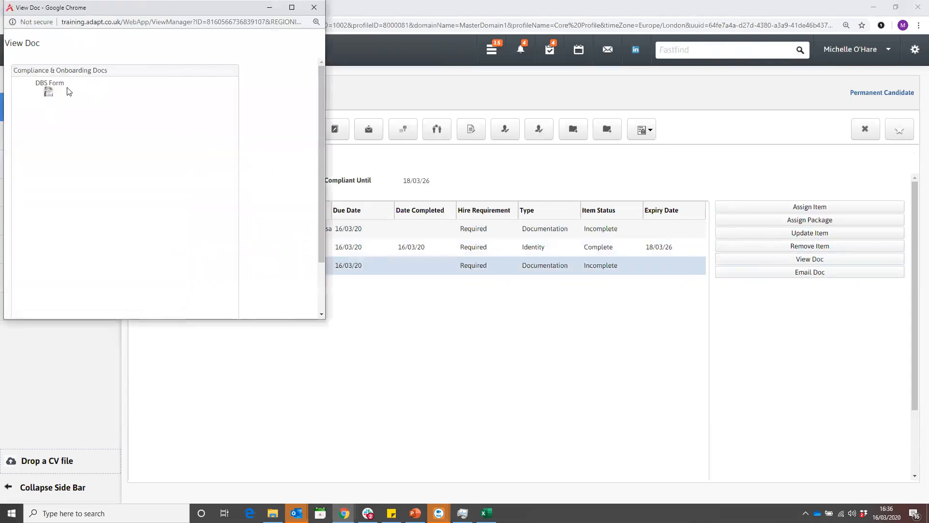
{"action": "left_click", "coordinate": [314, 7]}
- Review the DBS check's Email Doc form, including template choices, address, subject and attached form, and close it without sending, deselecting the check
{"action": "left_click", "coordinate": [801, 272]}
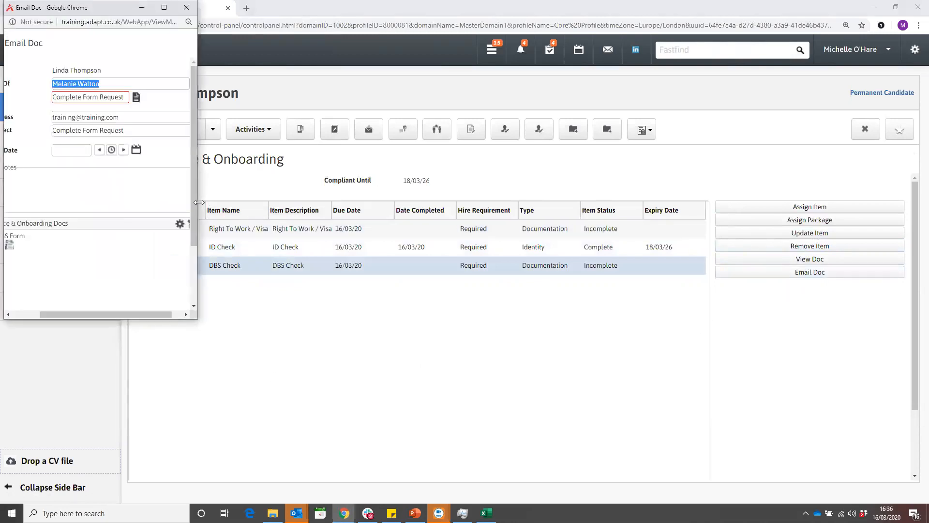
{"action": "left_click_drag", "start_coordinate": [199, 202], "coordinate": [374, 213]}
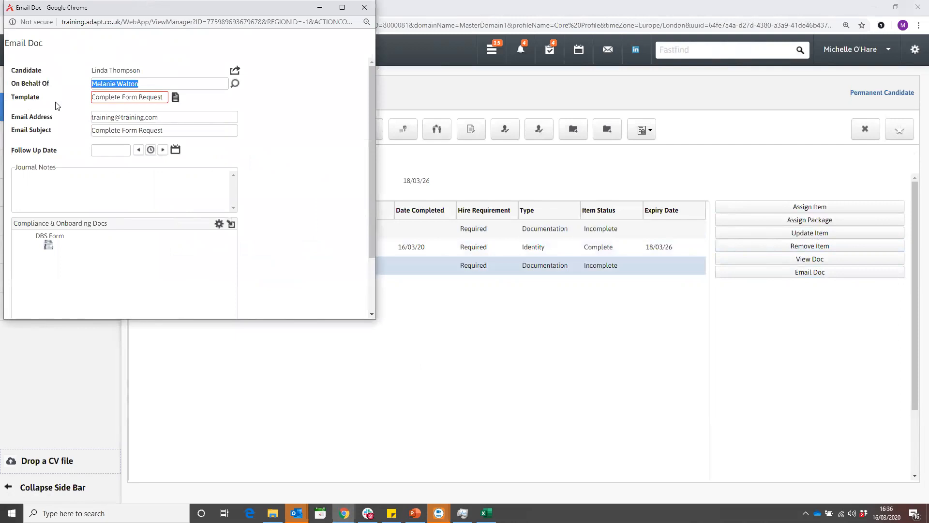
{"action": "left_click", "coordinate": [121, 98]}
{"action": "left_click", "coordinate": [176, 98]}
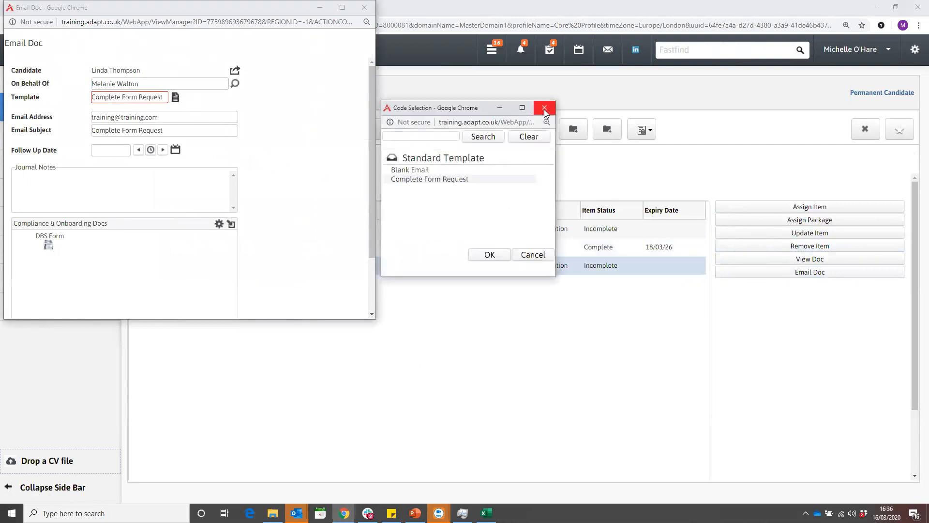
{"action": "left_click", "coordinate": [544, 109]}
{"action": "triple_click", "coordinate": [119, 119]}
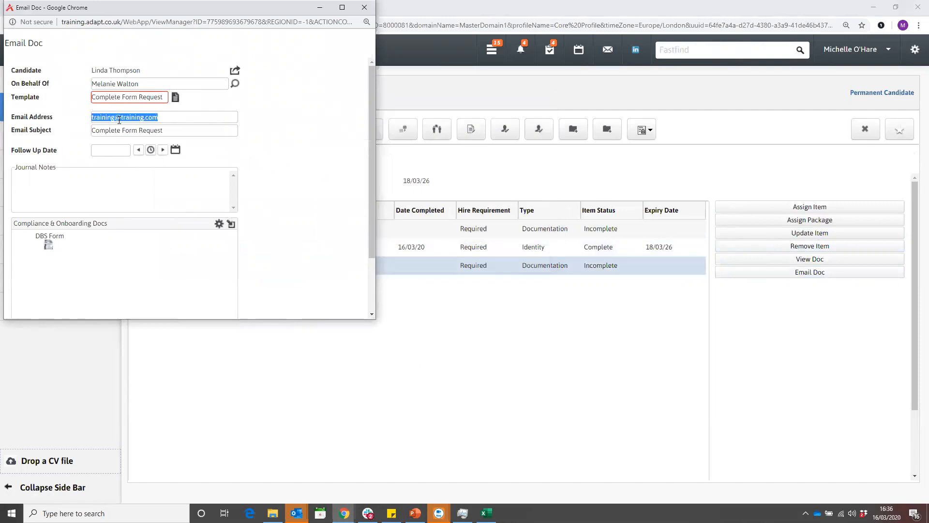
{"action": "triple_click", "coordinate": [116, 131]}
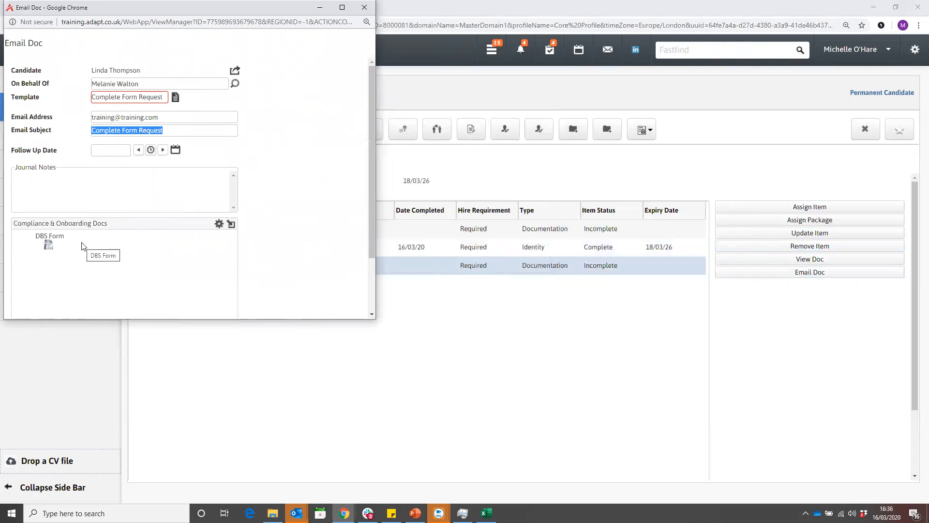
{"action": "scroll", "coordinate": [82, 244], "scroll_direction": "down", "scroll_amount": 3}
{"action": "scroll", "coordinate": [83, 245], "scroll_direction": "up", "scroll_amount": 3}
{"action": "left_click_drag", "start_coordinate": [179, 10], "coordinate": [179, 41]}
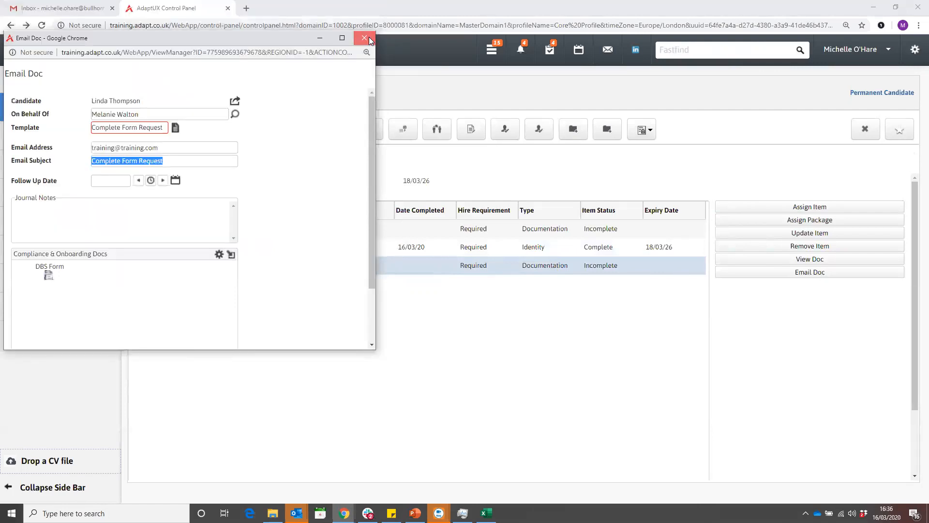
{"action": "left_click", "coordinate": [365, 38]}
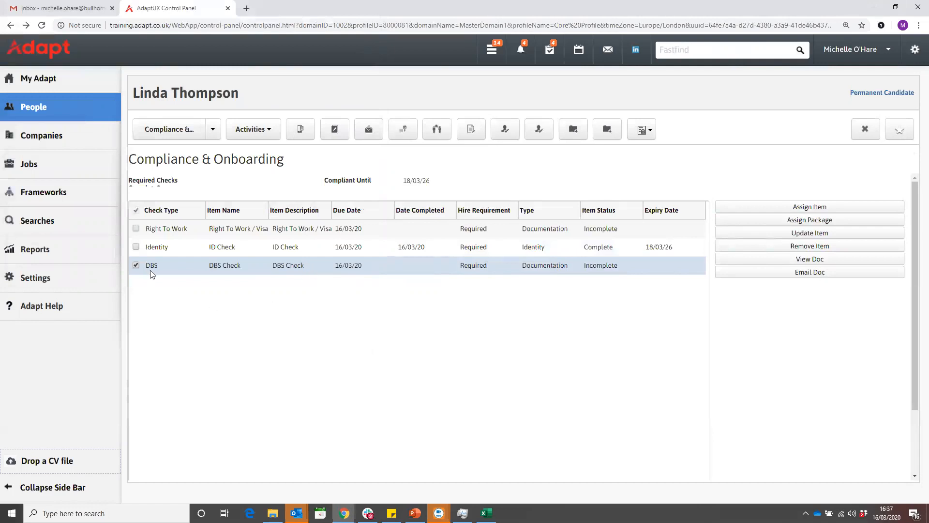
{"action": "left_click", "coordinate": [135, 266]}
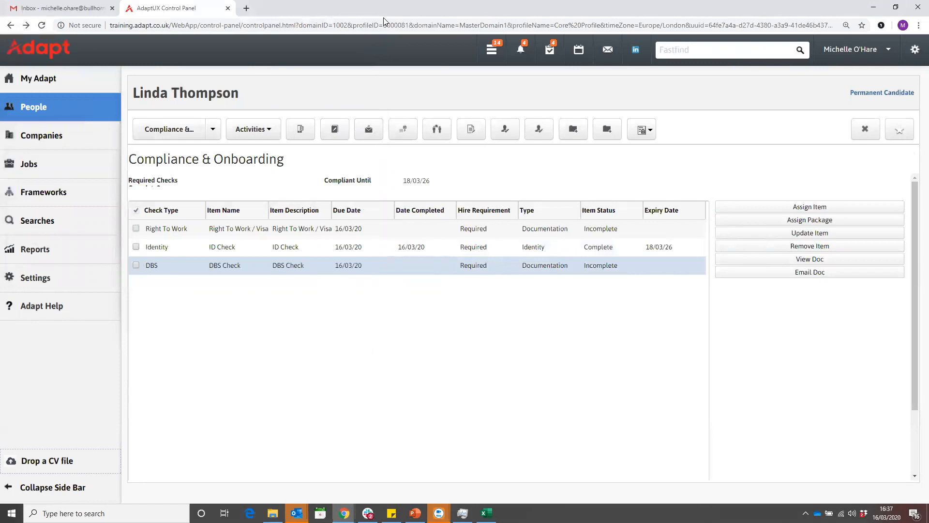